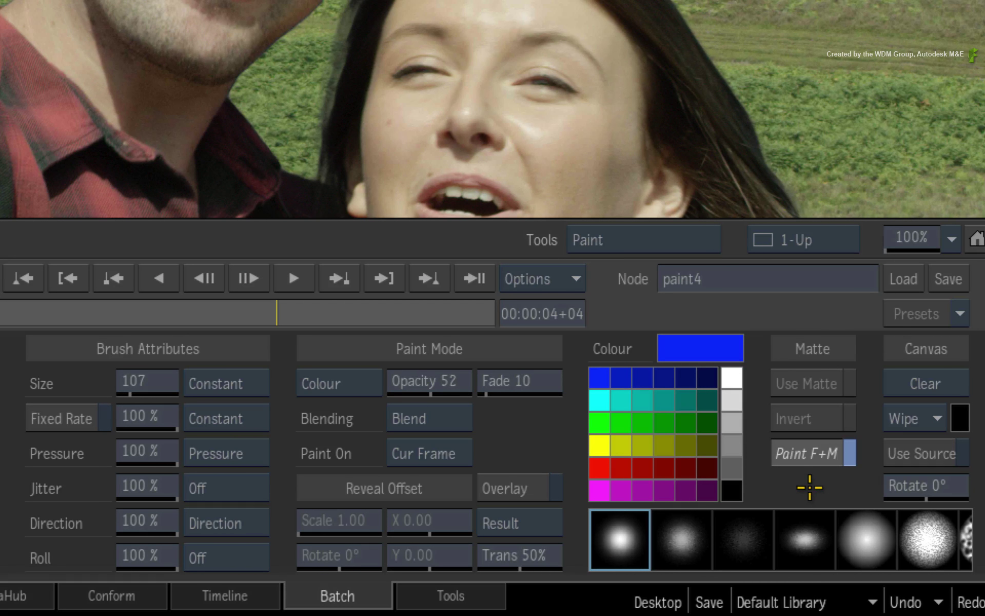
Step: Overlay the Out Matte on the image and paint over the phone screen in blue at 100 opacity
left_click(534, 518)
left_click(544, 491)
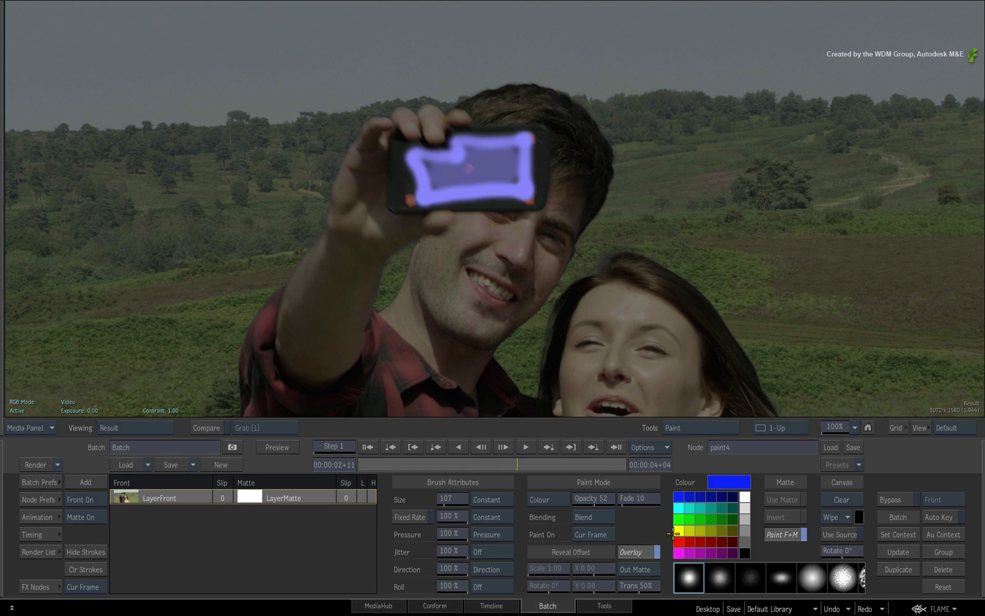
left_click_drag(590, 498, 613, 498)
left_click(446, 176)
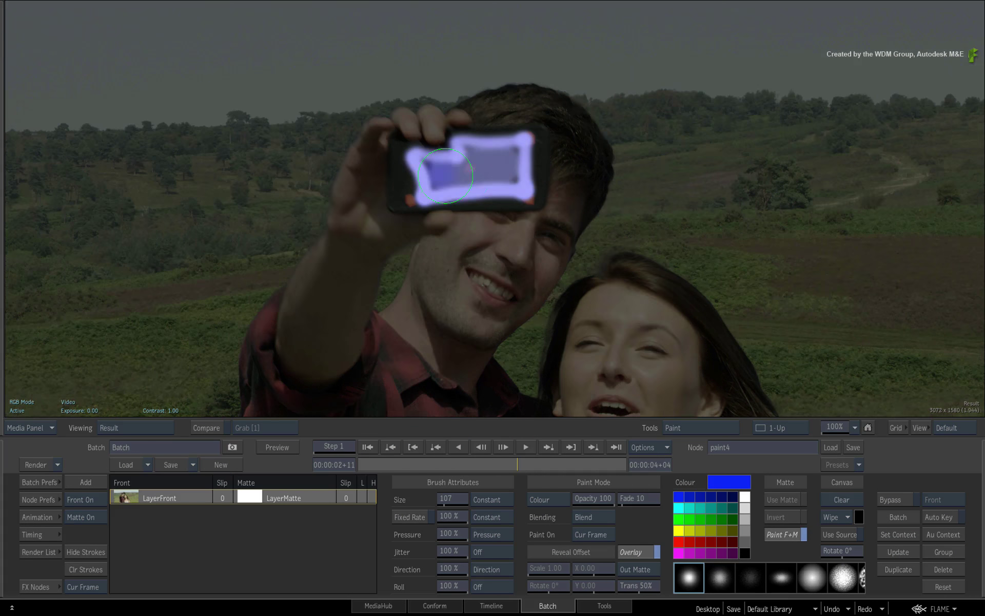
mouse_move(446, 175)
left_mouse_down()
mouse_move(515, 165)
mouse_move(515, 202)
left_mouse_up()
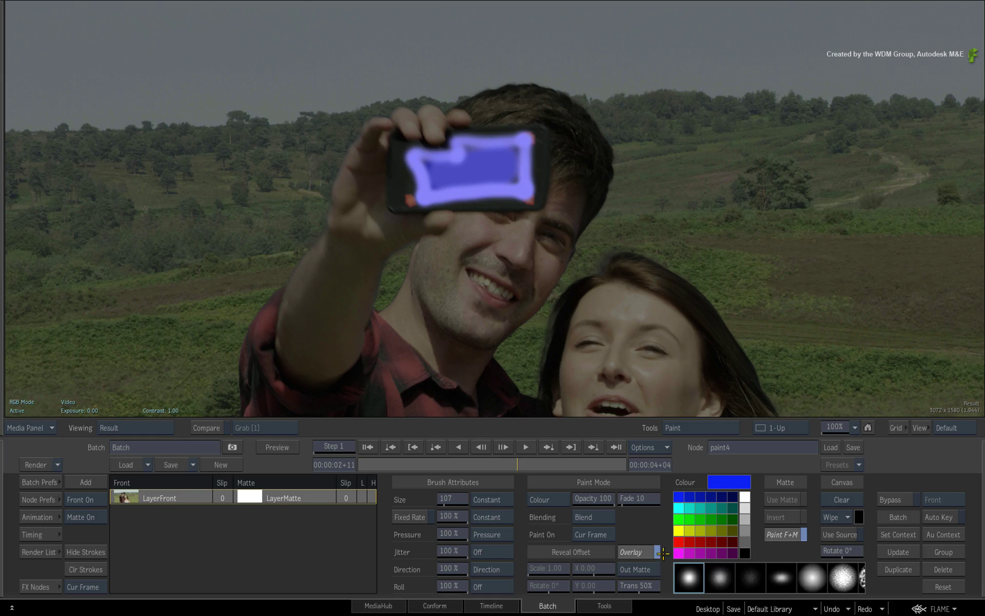
Step: Toggle the matte overlay to compare the strokes, and clear all paint from the canvas
left_click(648, 552)
left_click(648, 552)
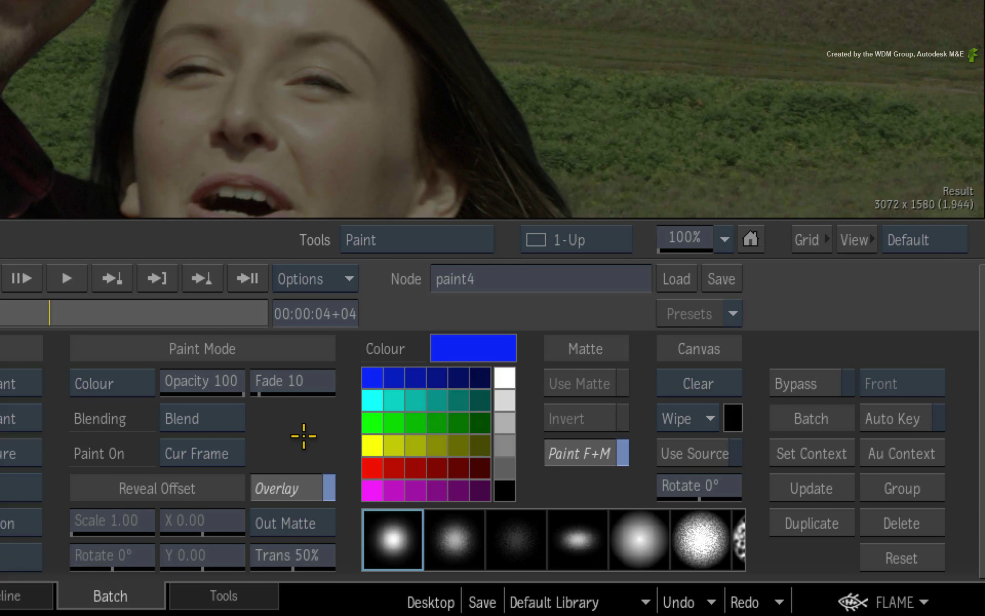
left_click(703, 382)
left_click(704, 381)
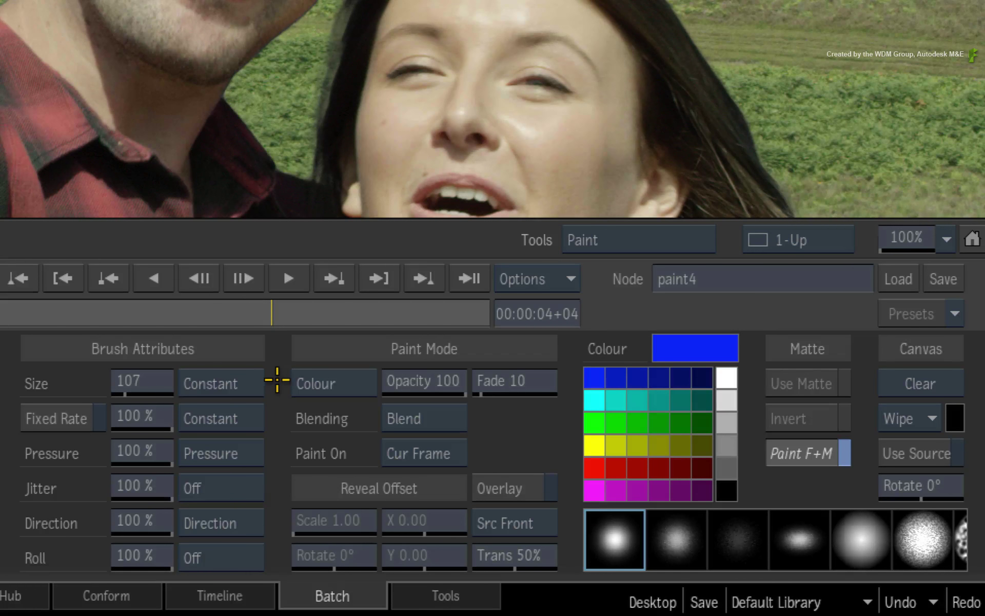
Step: Paint out the phone's centre marker in Reveal mode with a size 50 brush and a source offset of X -53, Y -2
left_click(307, 382)
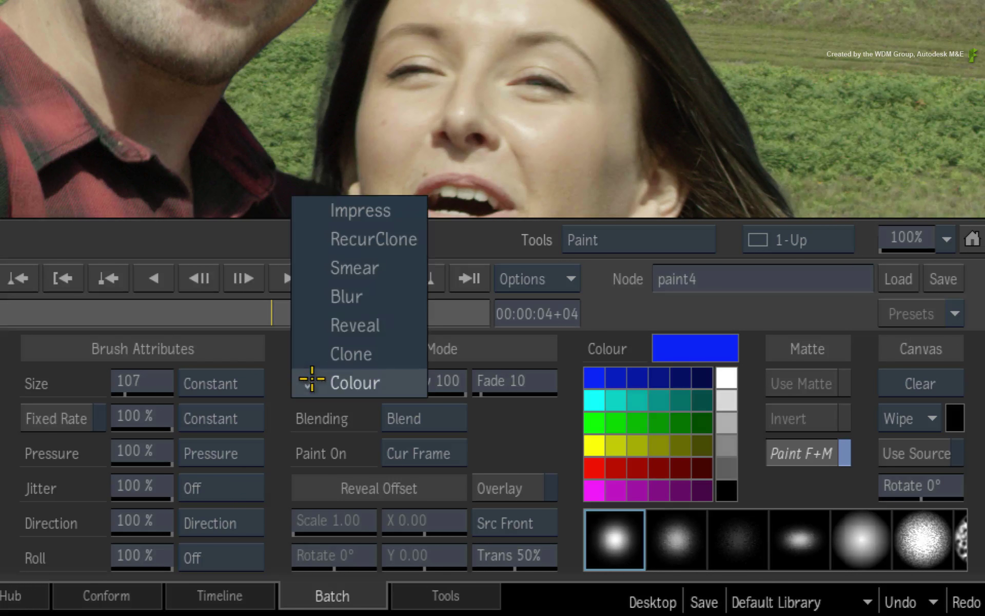
left_click(309, 325)
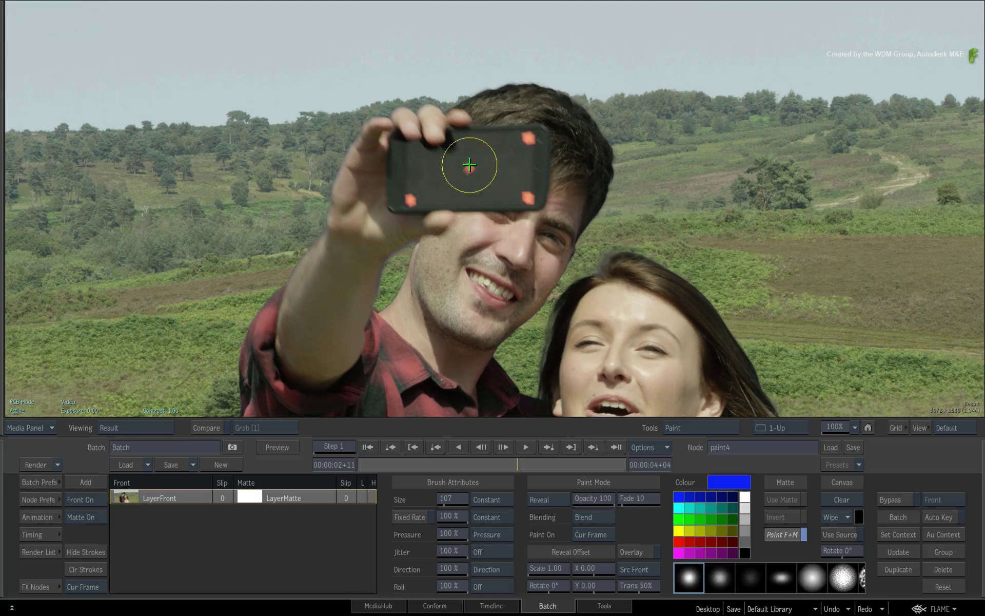
left_click_drag(489, 167, 473, 159)
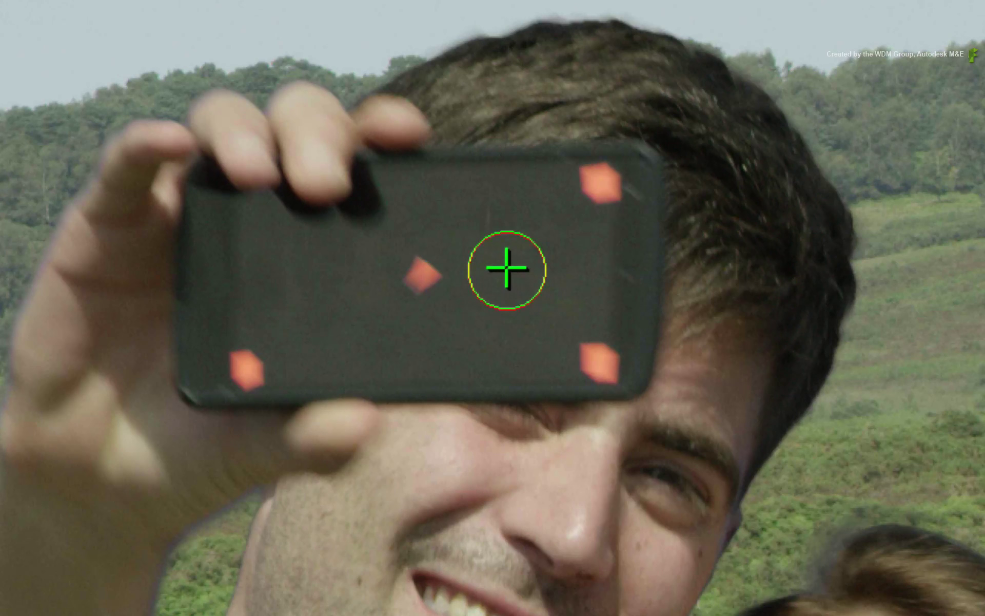
mouse_move(507, 271)
left_mouse_down()
mouse_move(457, 271)
mouse_move(445, 330)
mouse_move(433, 328)
mouse_move(416, 267)
left_mouse_up()
mouse_move(476, 280)
left_mouse_down()
mouse_move(436, 279)
mouse_move(435, 295)
mouse_move(420, 293)
mouse_move(422, 260)
mouse_move(425, 268)
left_mouse_up()
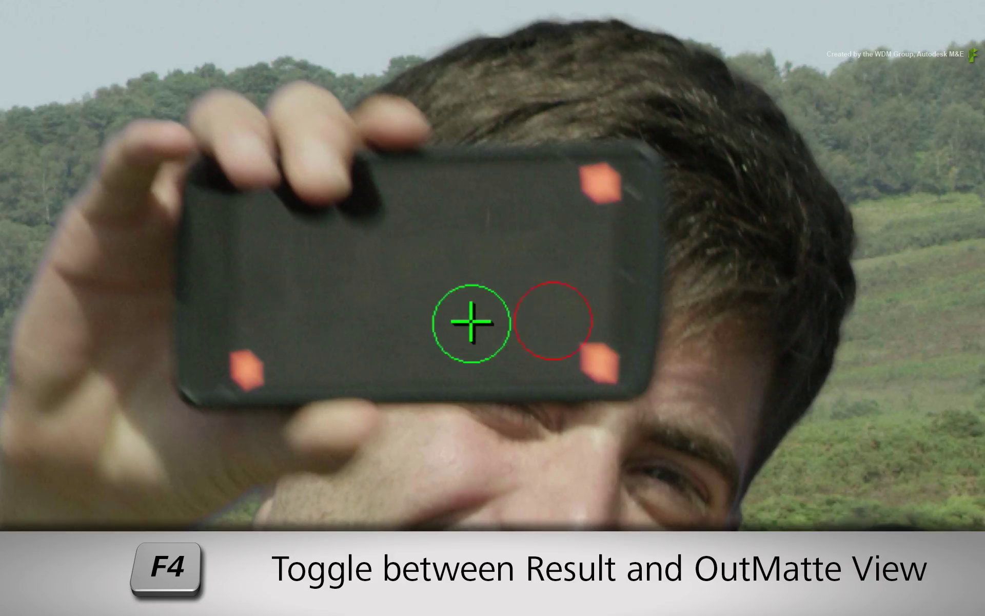
Step: Check the output matte of the reveal stroke and go back to the batch schematic
key("F4")
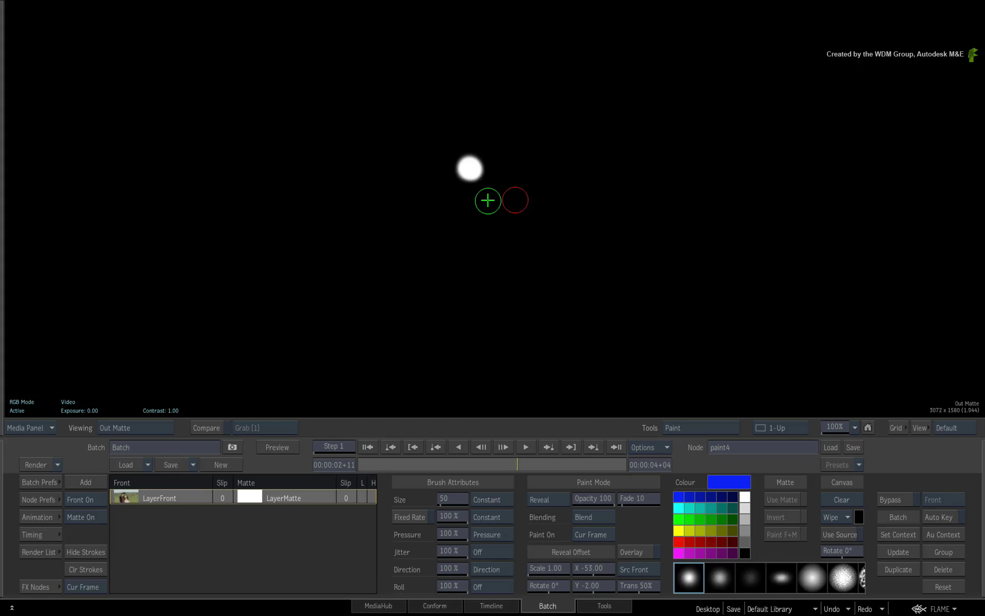
key("F1")
key("Tab")
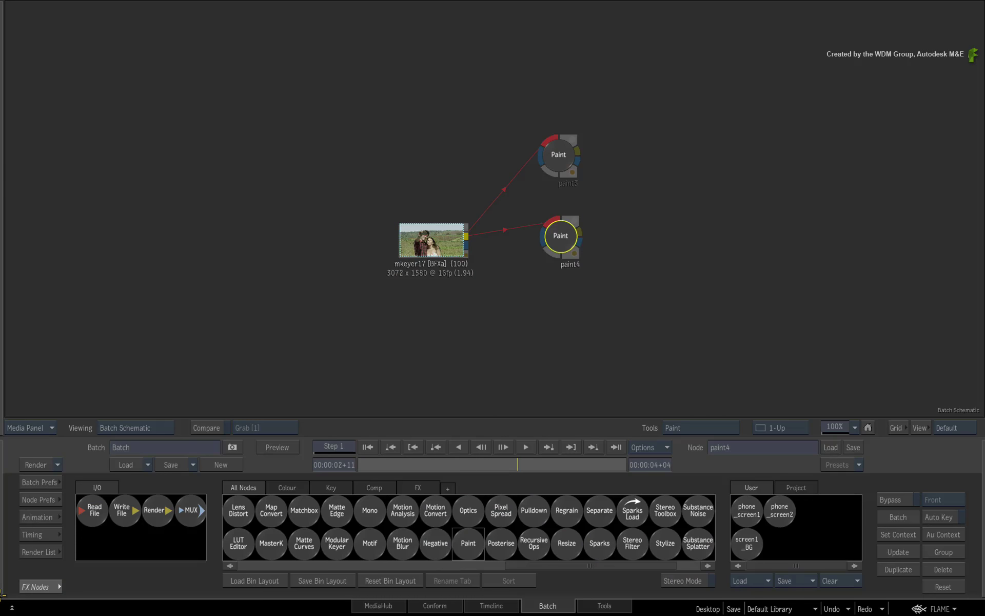
Step: Add a Comp node fed by paint4's result and matte, with the mkeyer17 clip as its background
left_click(505, 565)
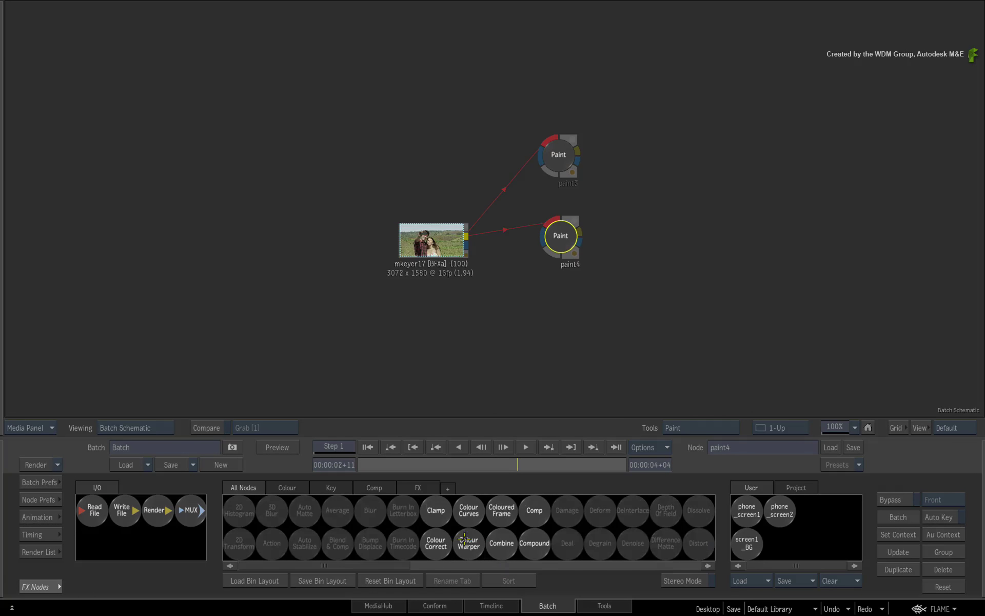
mouse_move(524, 515)
left_mouse_down()
mouse_move(708, 488)
mouse_move(659, 331)
left_mouse_up()
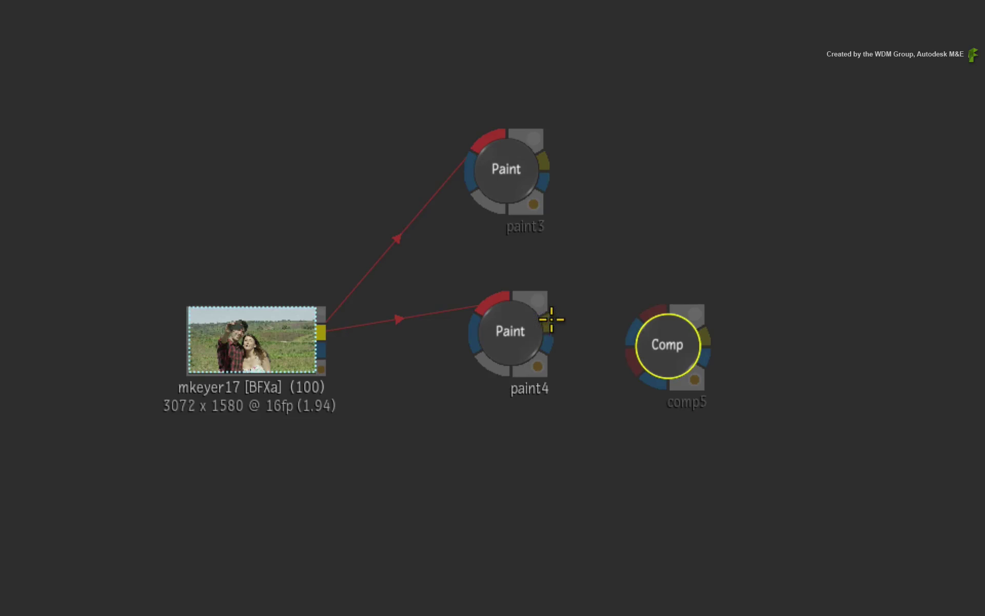
mouse_move(549, 321)
left_mouse_down()
mouse_move(667, 298)
mouse_move(664, 337)
left_mouse_up()
mouse_move(548, 341)
left_mouse_down()
mouse_move(598, 335)
mouse_move(651, 287)
left_mouse_up()
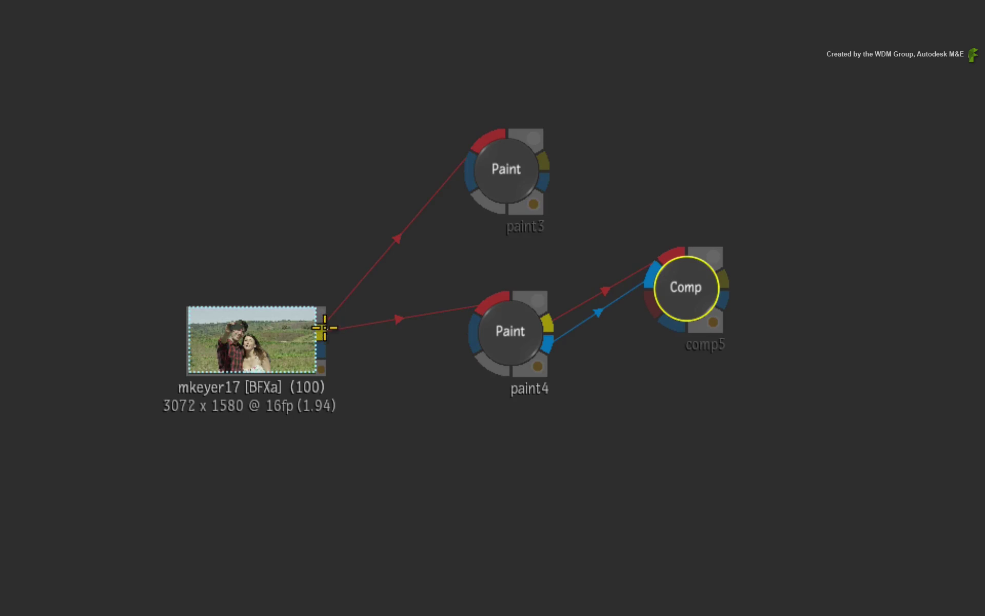
left_click_drag(322, 331, 666, 226)
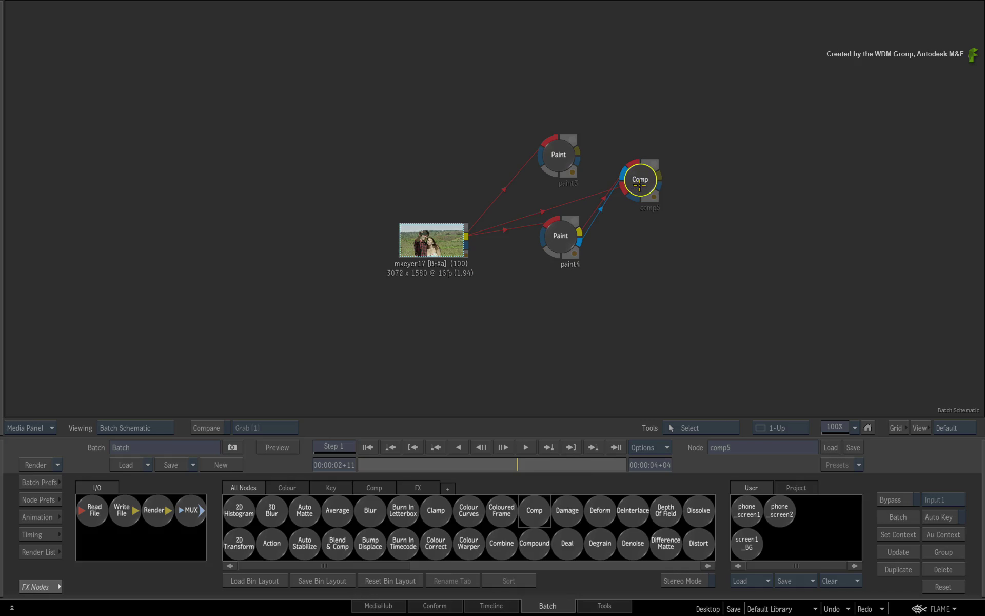
Step: View the Comp node's result and vary Input 1's transparency to compare the painted patch with the original
left_click(665, 227)
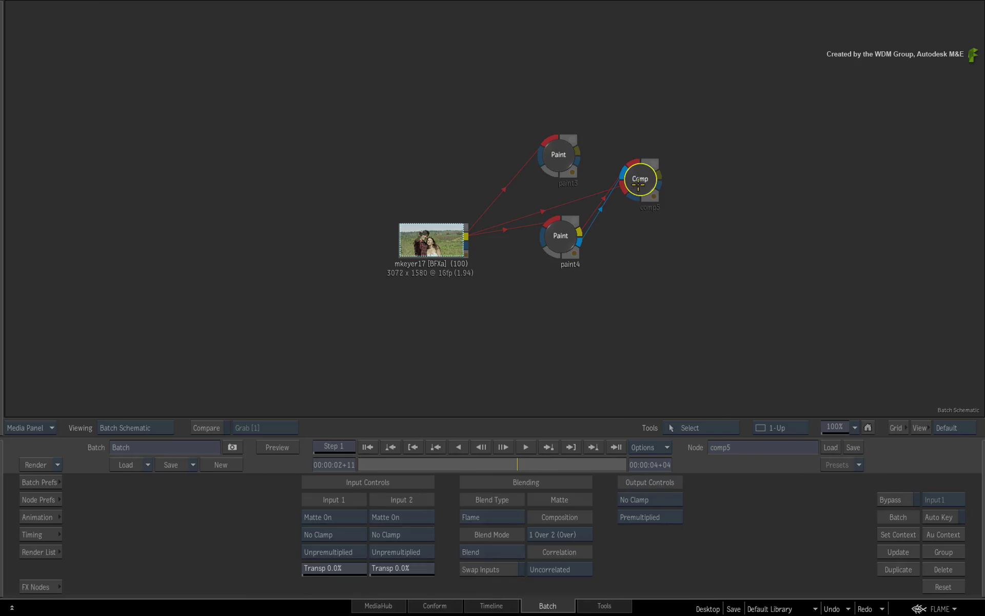
key("F4")
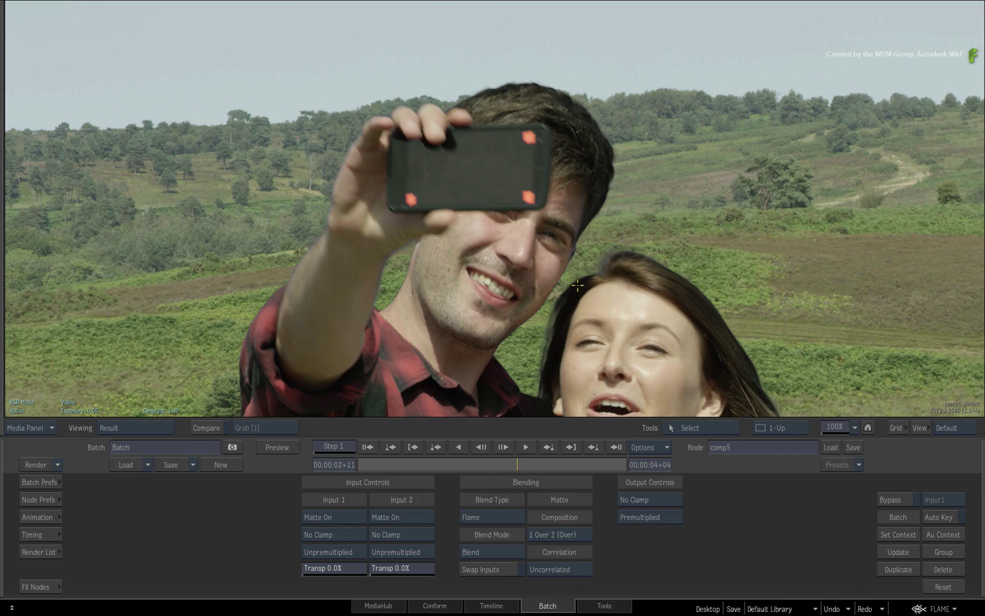
left_click_drag(312, 567, 293, 557)
key("F4")
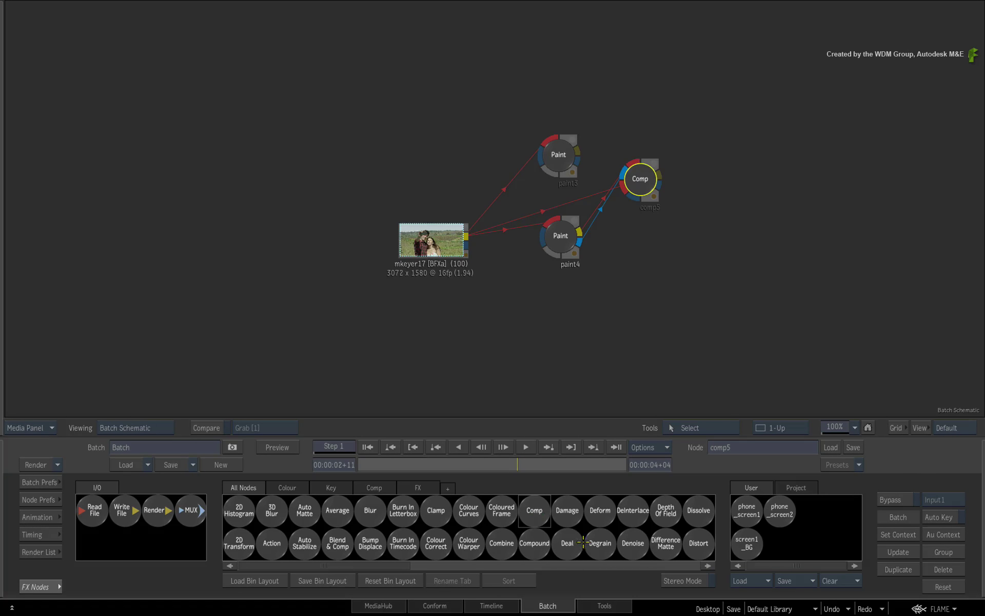
Step: Add a new Paint node below paint4 and connect the mkeyer17 clip's front and matte outputs to it
scroll(528, 532, "right", 5)
mouse_move(476, 545)
left_mouse_down()
mouse_move(518, 400)
mouse_move(571, 315)
mouse_move(560, 315)
left_mouse_up()
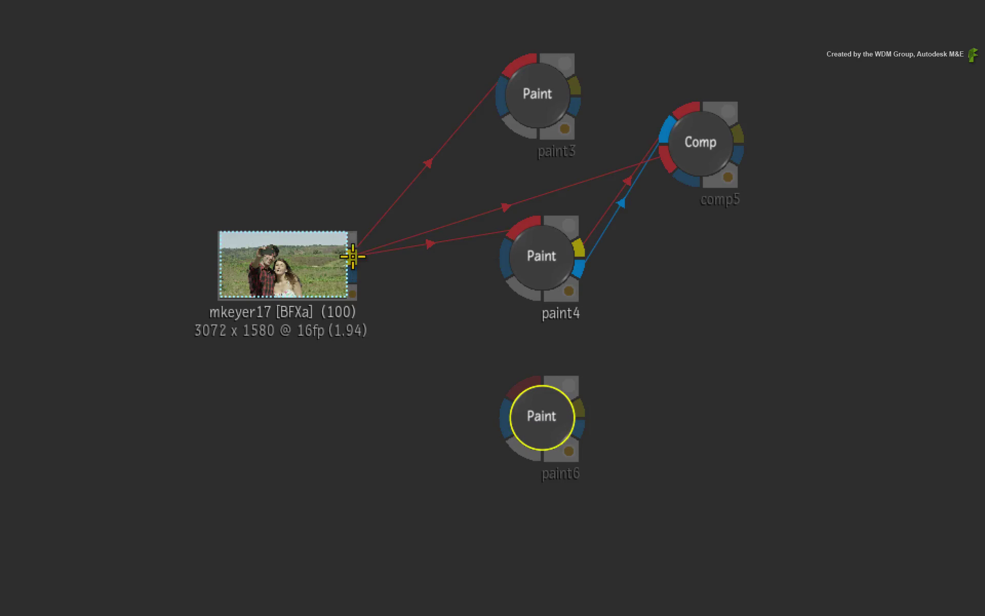
mouse_move(352, 253)
left_mouse_down()
mouse_move(298, 323)
mouse_move(290, 359)
mouse_move(516, 383)
left_mouse_up()
left_click_drag(303, 385, 503, 408)
left_click(534, 413)
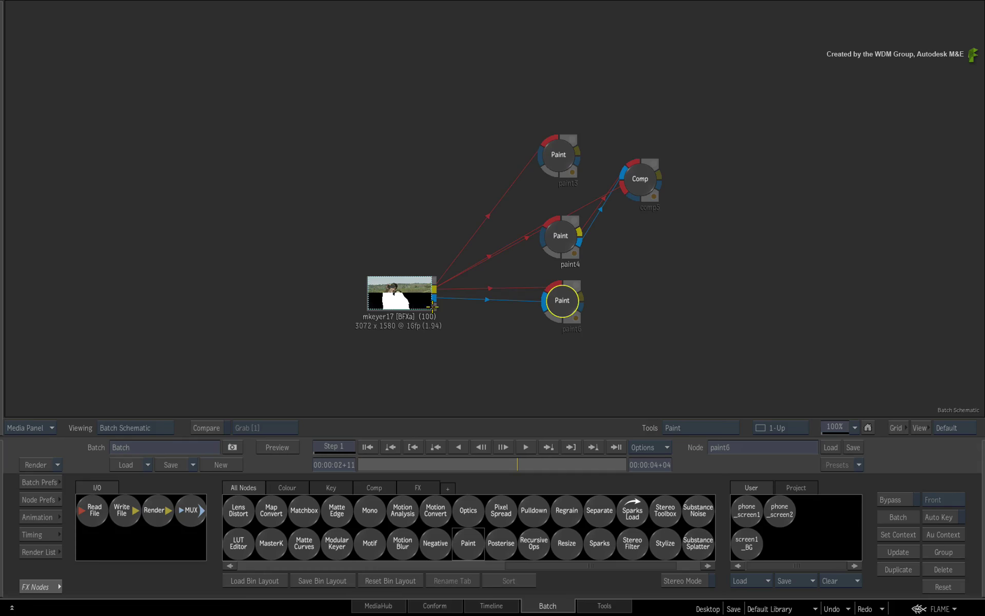
left_click_drag(414, 304, 411, 314)
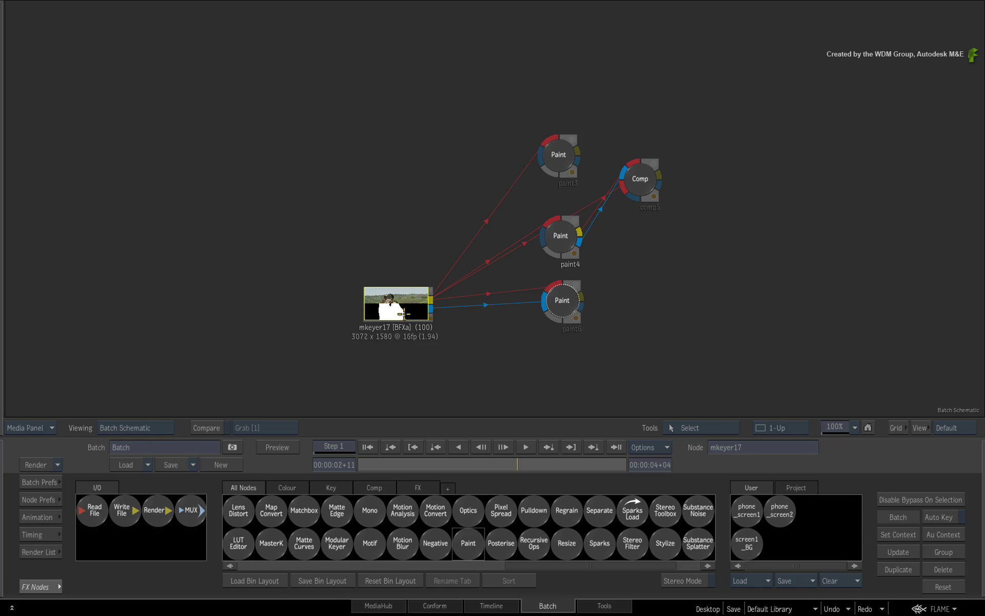
Step: Inspect the mkeyer17 clip's front image and matte, and return to the schematic
double_click(405, 315)
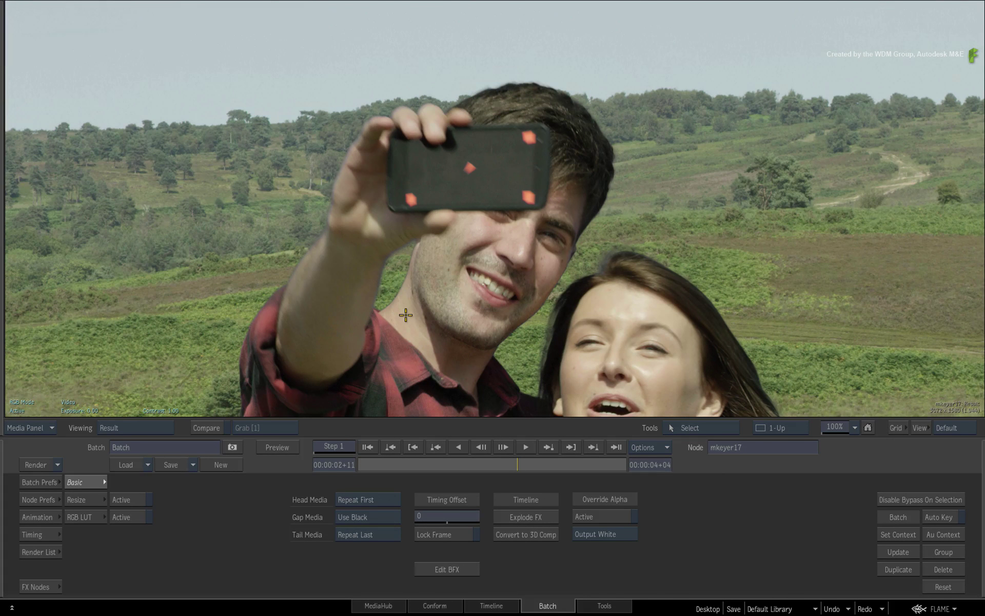
key("m")
key("m")
key("Escape")
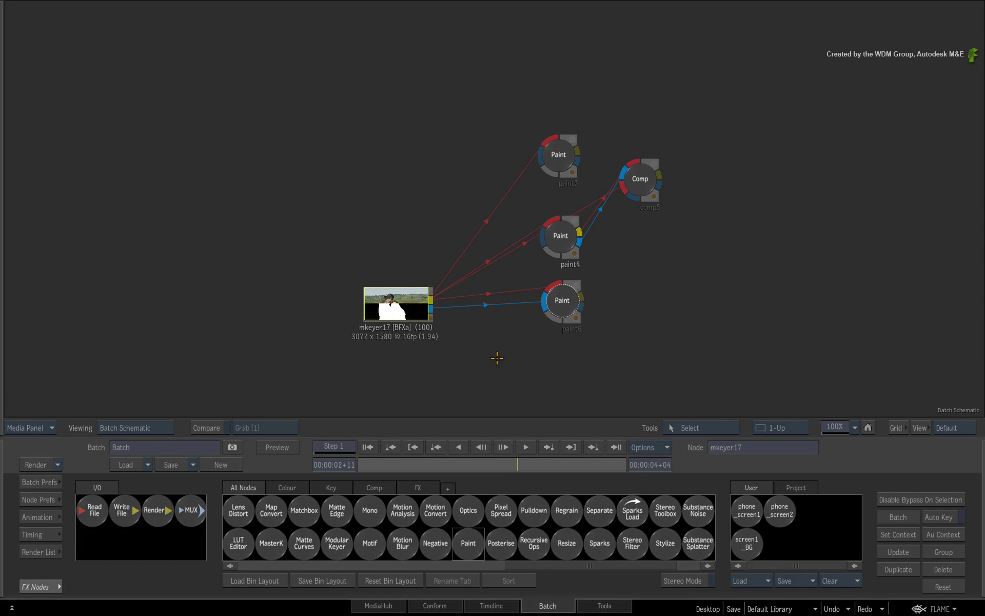
Step: Open the paint6 node's output matte and fill the grey phone screen area with white using a size 119 brush
left_click(562, 314)
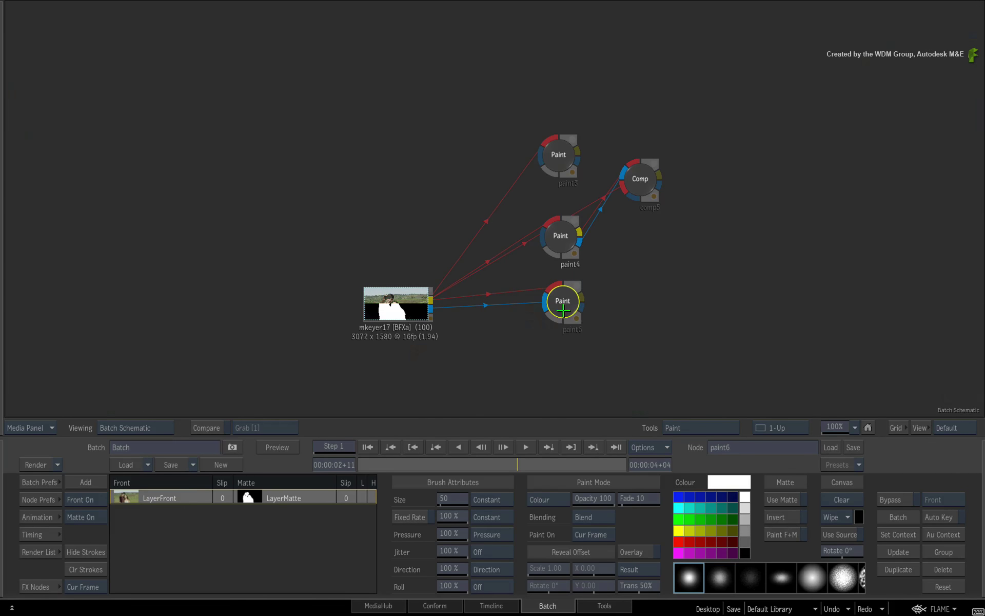
key("Escape")
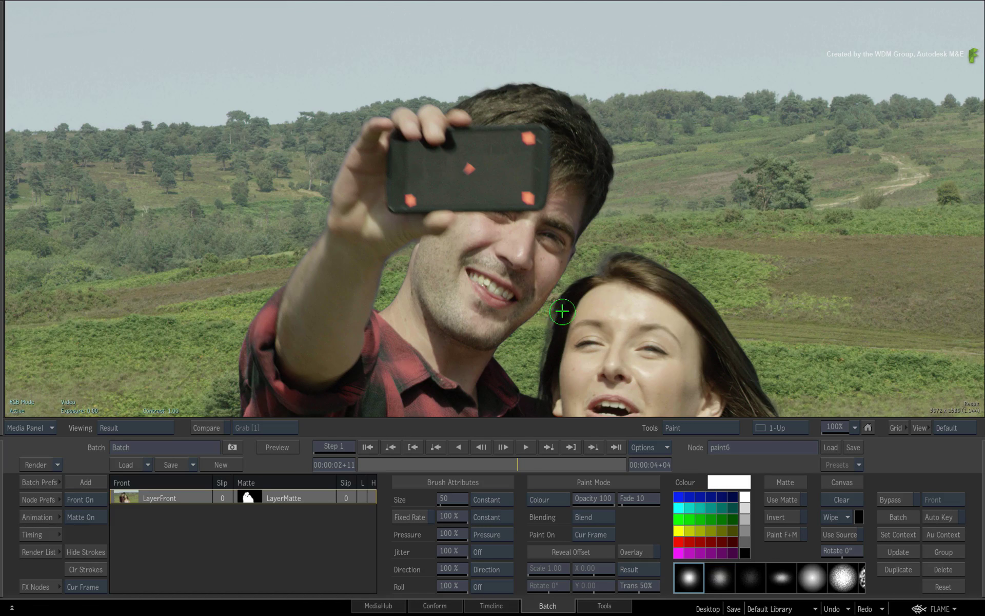
key("F4")
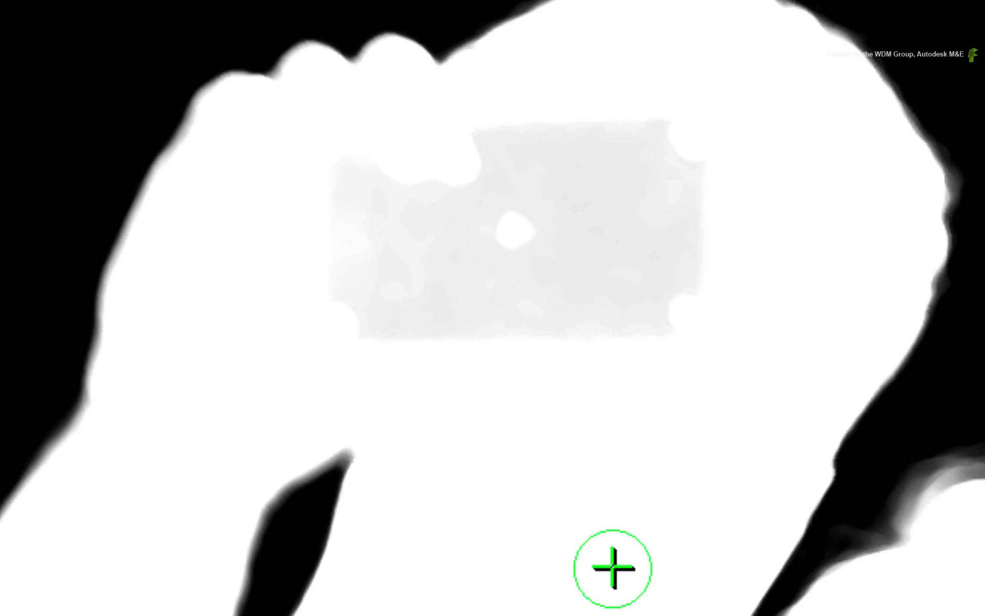
left_click_drag(515, 395, 550, 418)
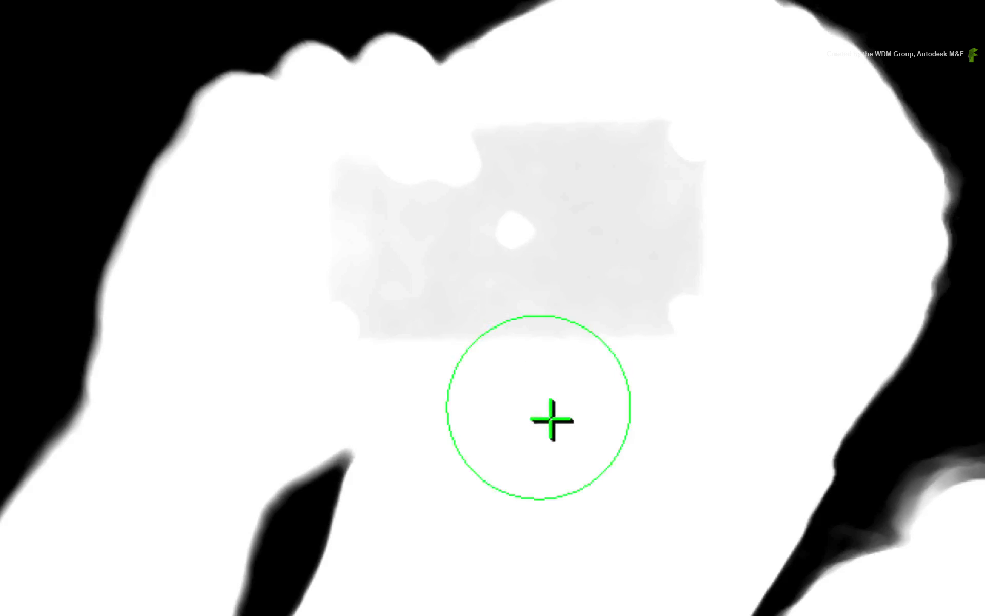
mouse_move(425, 305)
left_mouse_down()
mouse_move(540, 296)
mouse_move(628, 245)
mouse_move(580, 228)
mouse_move(619, 184)
mouse_move(675, 161)
mouse_move(597, 238)
left_mouse_up()
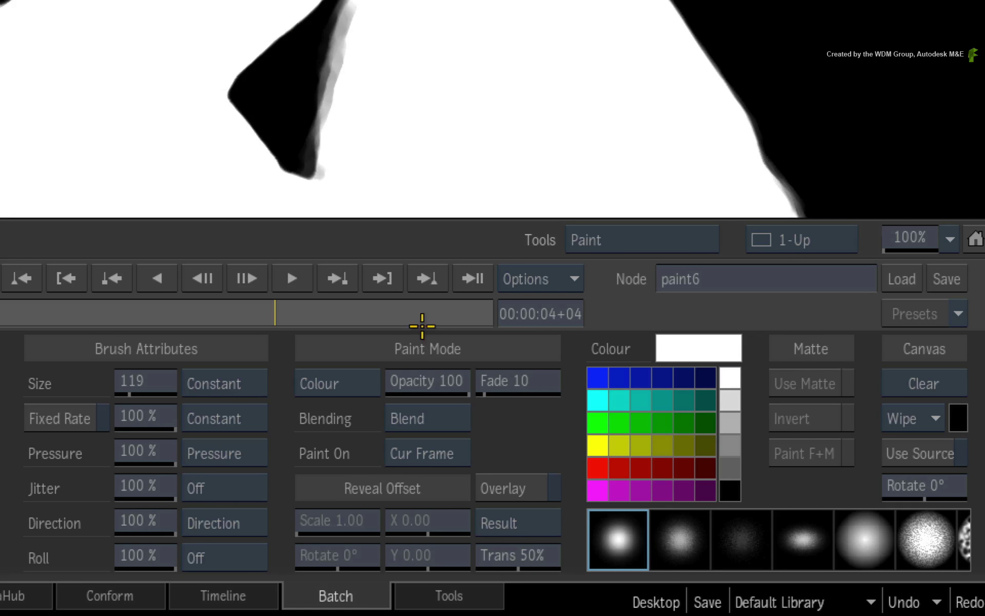
Step: Turn on the matte overlay at 58% transparency and set painting to the current frame only
left_click(522, 478)
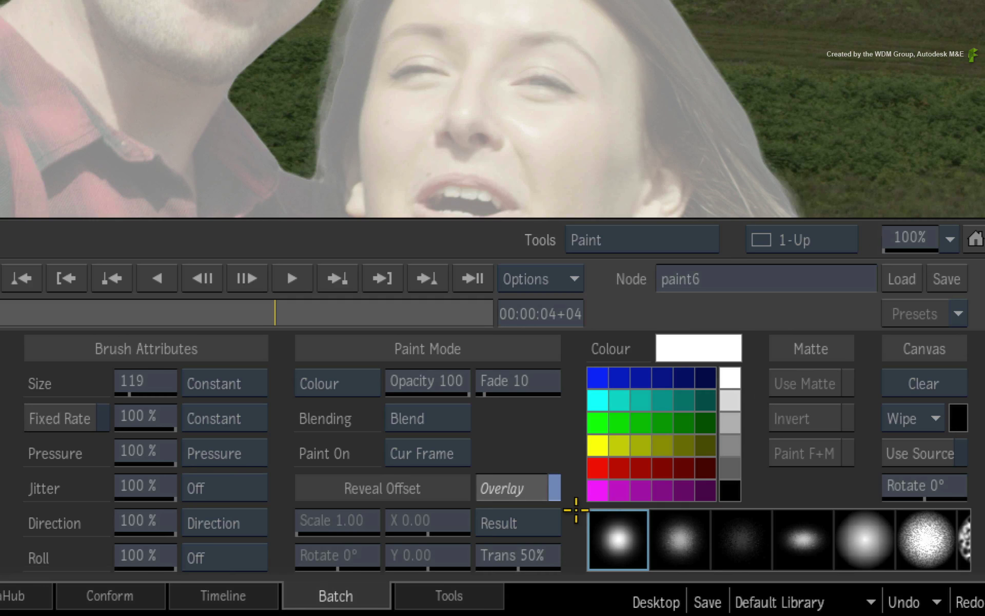
mouse_move(517, 552)
left_mouse_down()
mouse_move(497, 552)
mouse_move(528, 555)
left_mouse_up()
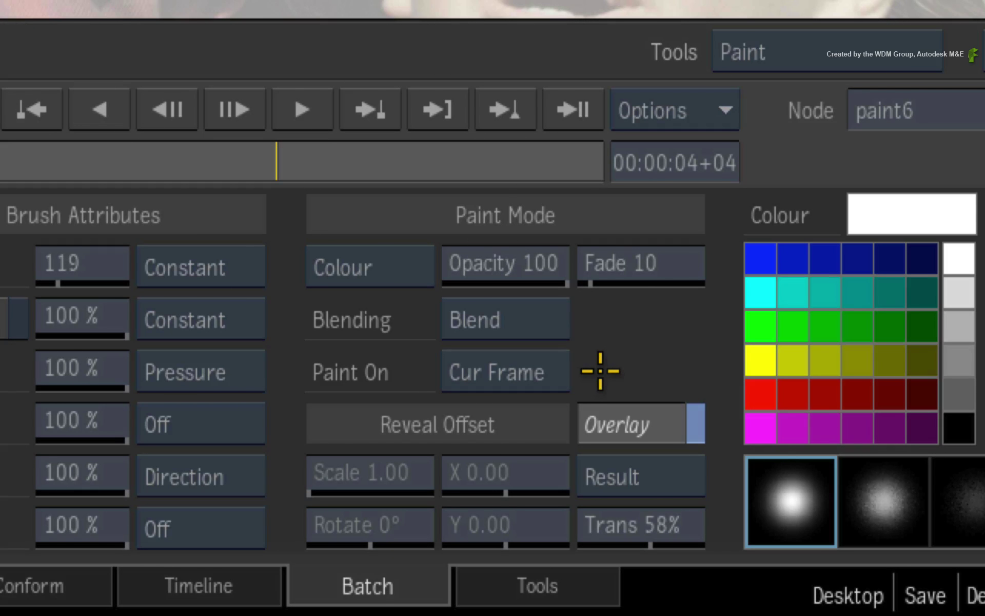
left_click(555, 375)
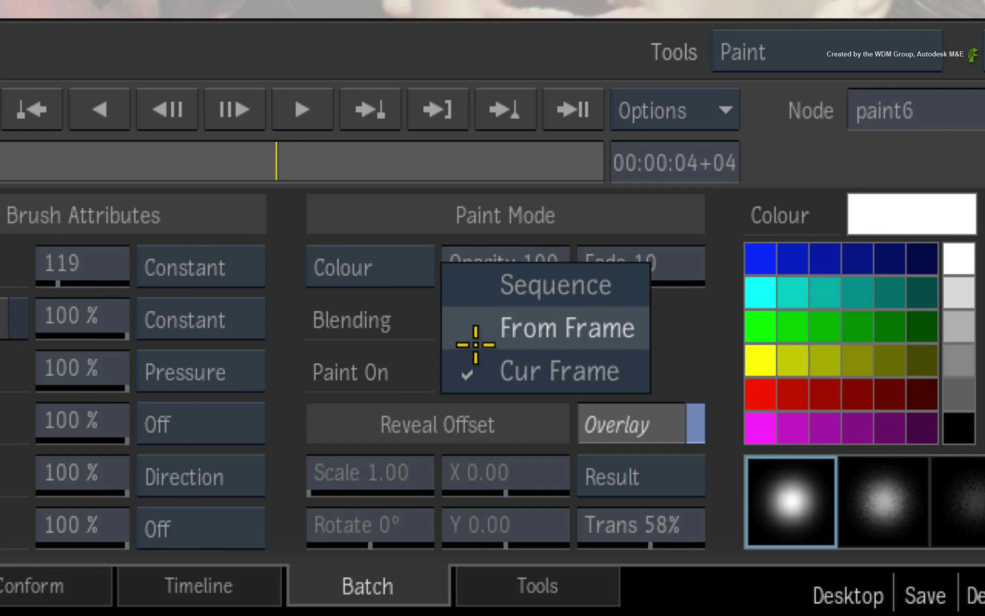
left_click(477, 367)
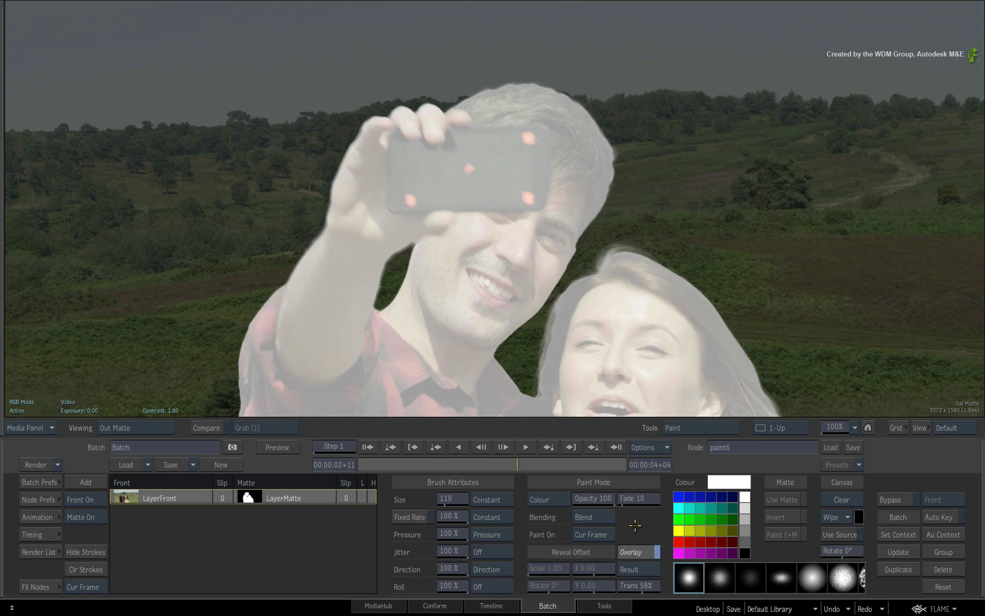